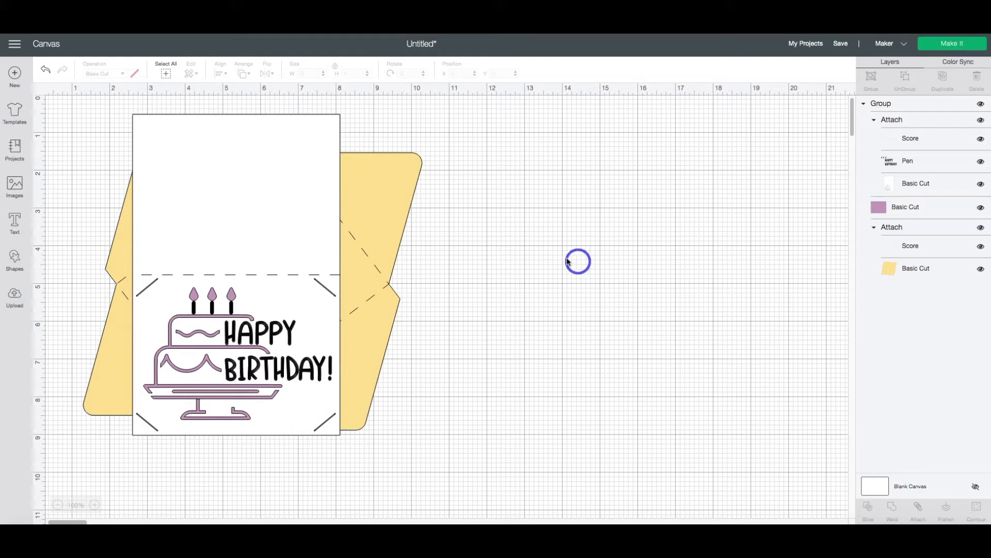
# Step: Add a square from Shapes and place it over the card's upper half
pyautogui.hscroll(3, 553, 258)
pyautogui.hscroll(-3, 484, 263)
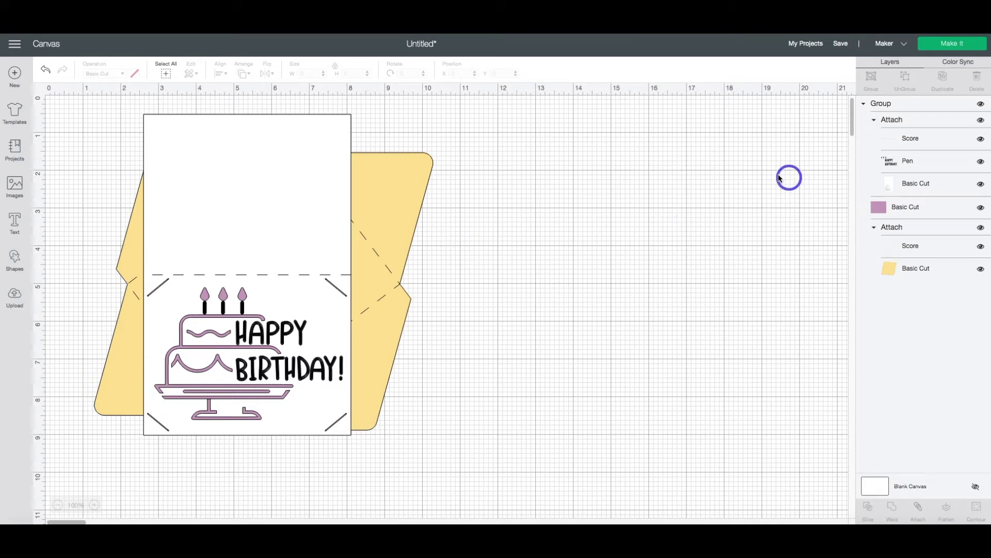
pyautogui.scroll(-2, 653, 201)
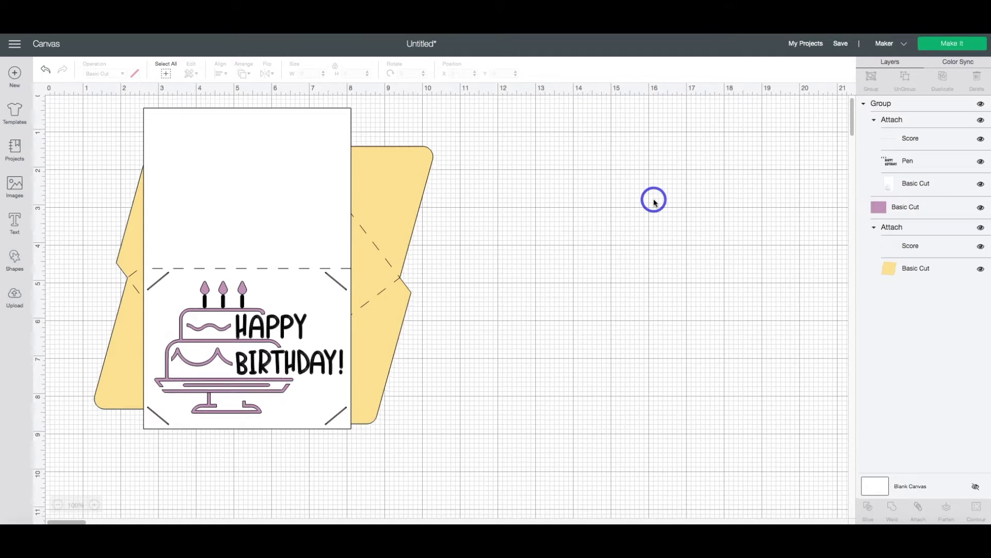
pyautogui.scroll(1, 653, 201)
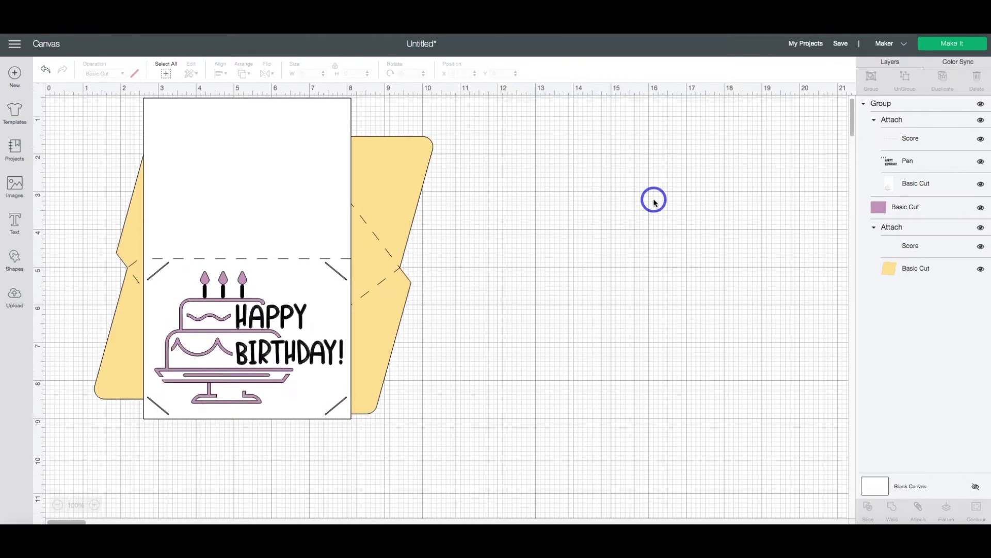
pyautogui.scroll(1, 654, 201)
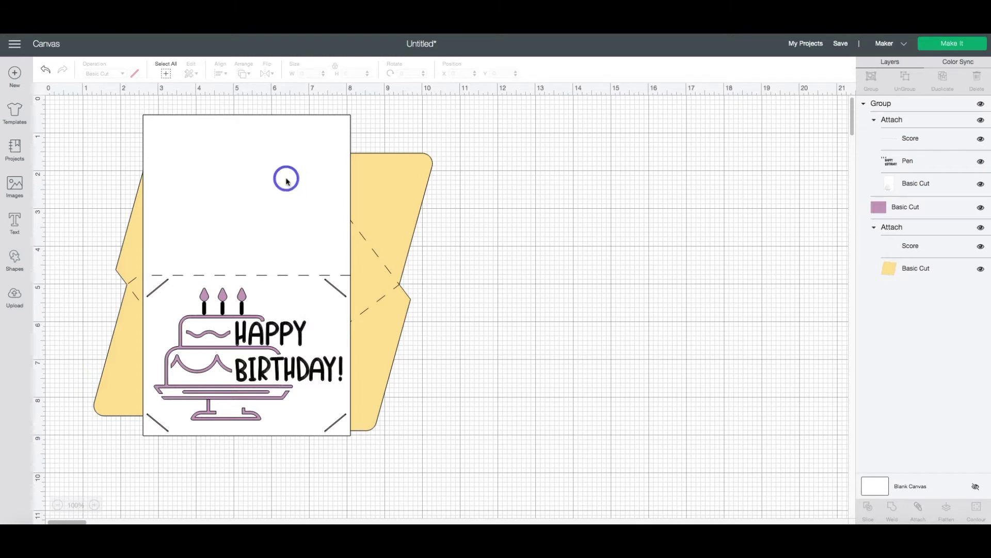
pyautogui.click(18, 258)
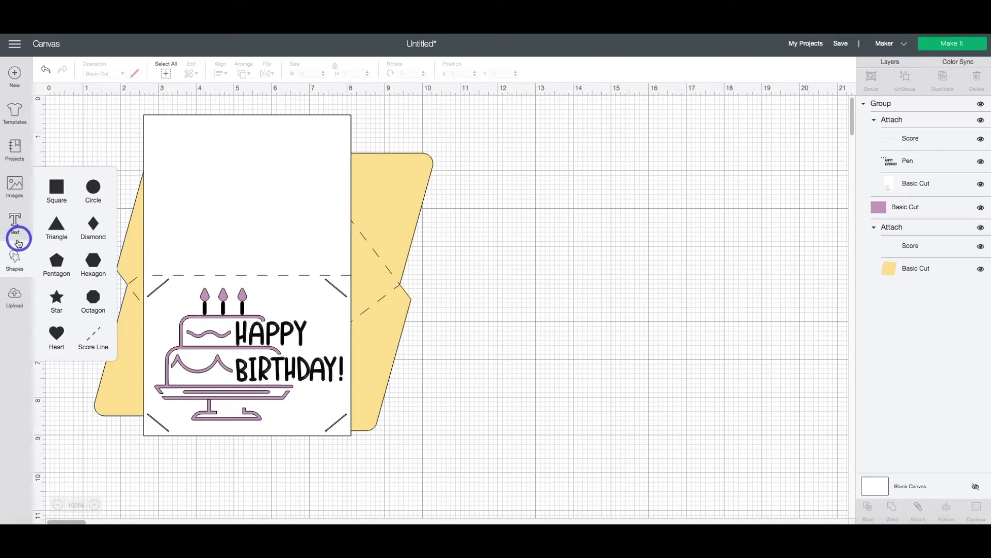
pyautogui.click(56, 189)
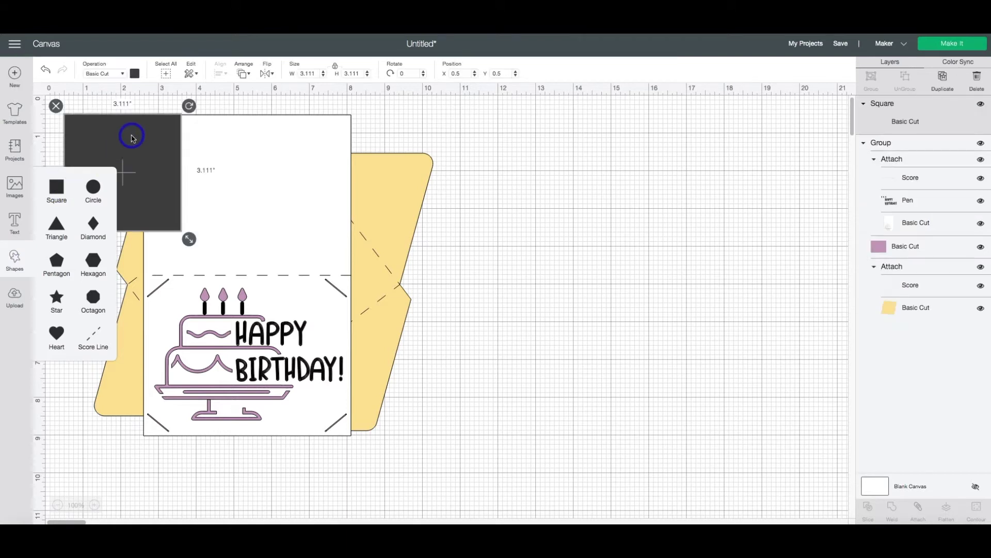
pyautogui.moveTo(115, 133); pyautogui.dragTo(197, 143)
pyautogui.click(142, 244)
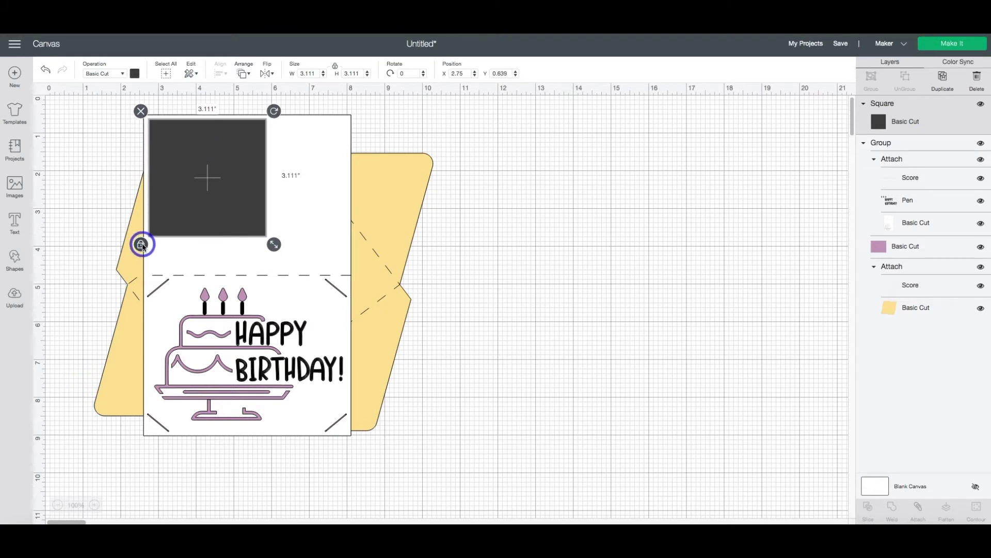
# Step: Unlock proportions and resize the square to 5.25 in wide by 4 in high
pyautogui.click(143, 247)
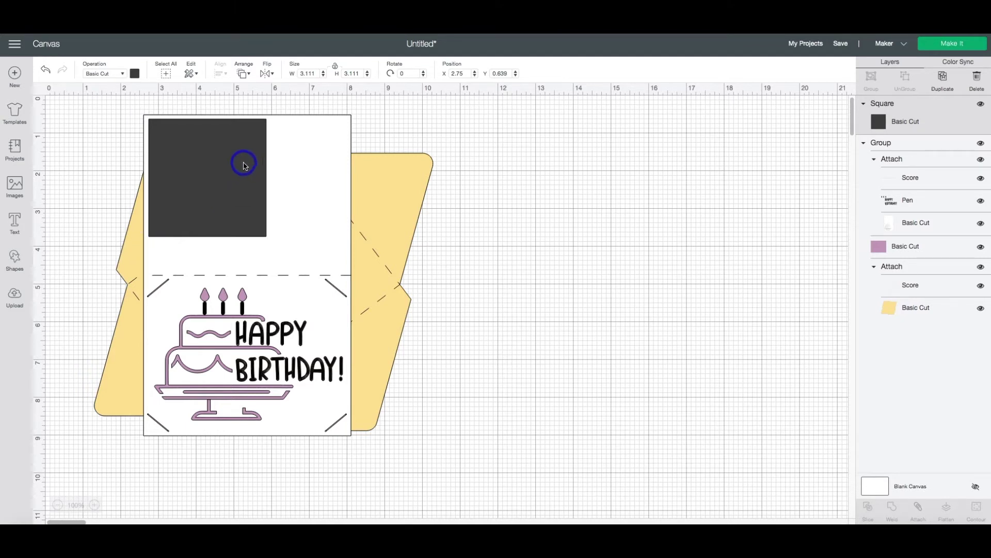
pyautogui.click(312, 73)
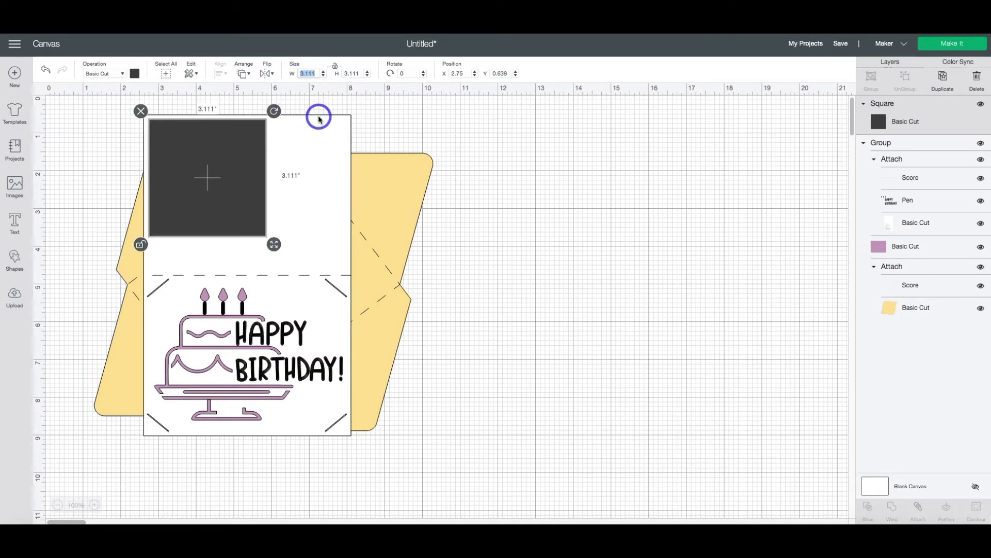
pyautogui.write('5.25')
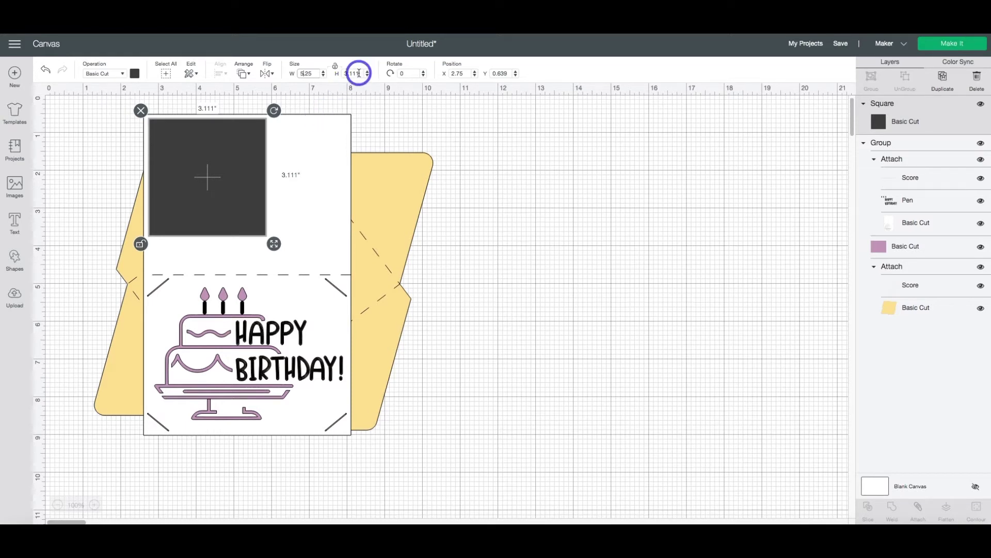
pyautogui.moveTo(359, 73); pyautogui.dragTo(340, 73)
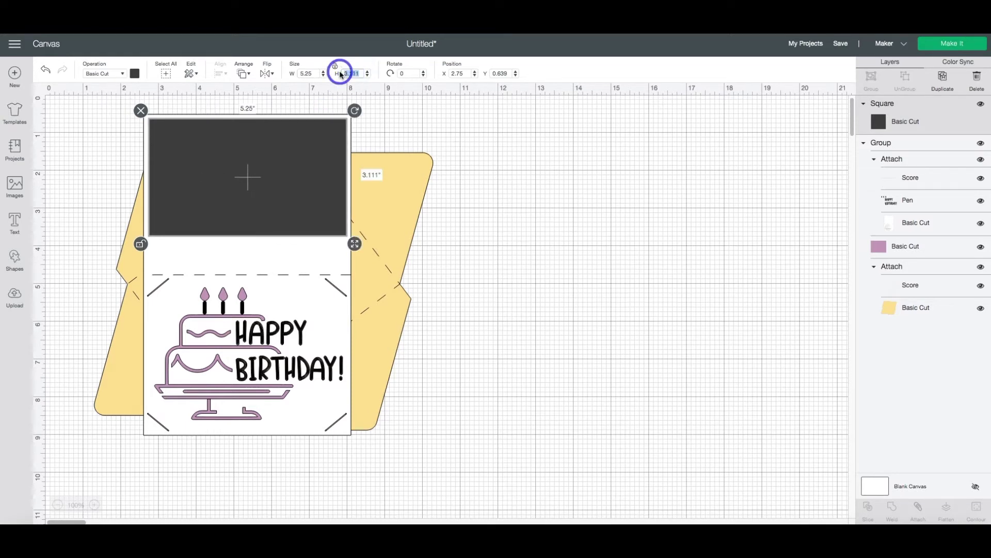
pyautogui.write('4')
pyautogui.press('Return')
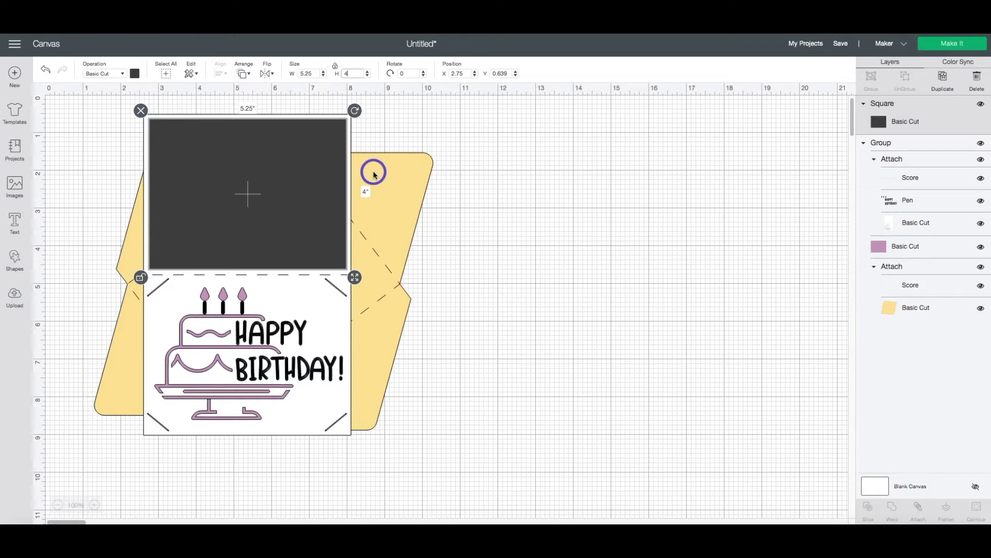
pyautogui.click(253, 166)
# Step: Move the 5.25 × 4 in rectangle to the right of the card and colour it white
pyautogui.moveTo(253, 165); pyautogui.dragTo(652, 177)
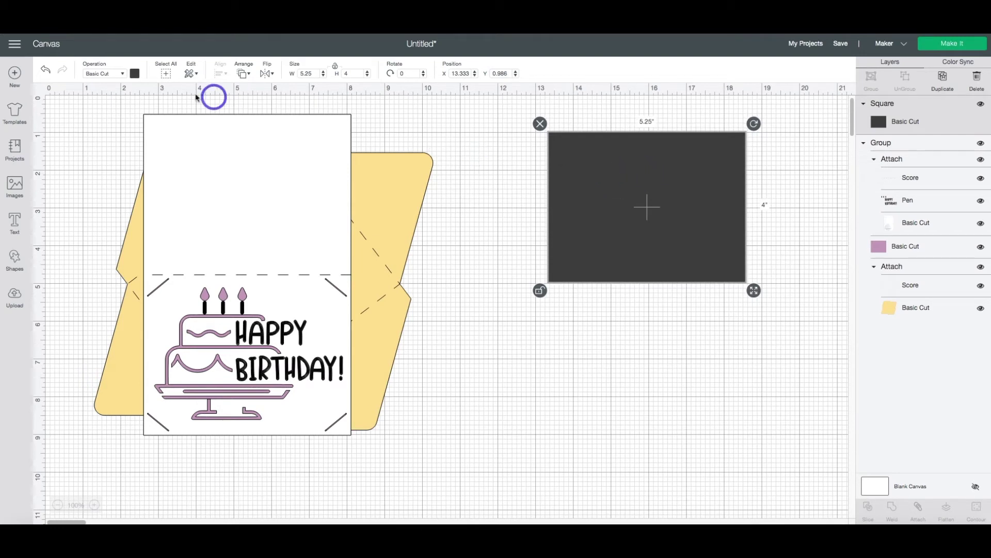
pyautogui.click(135, 73)
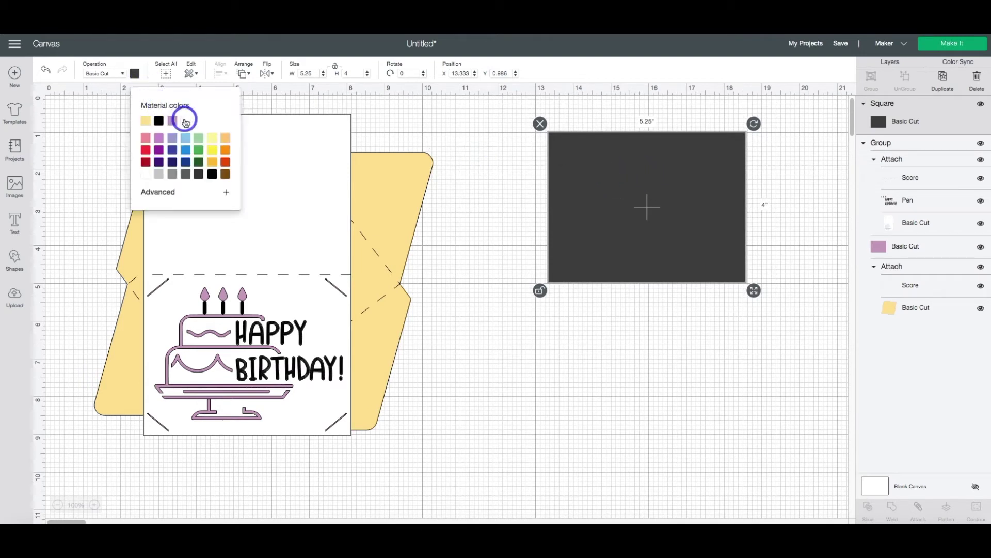
pyautogui.click(186, 121)
pyautogui.click(568, 172)
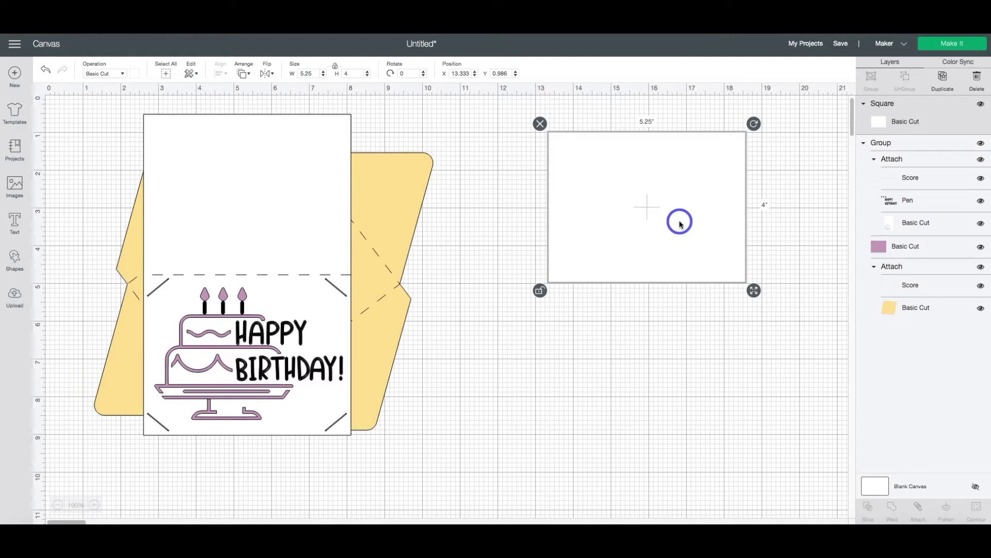
pyautogui.hscroll(2, 677, 221)
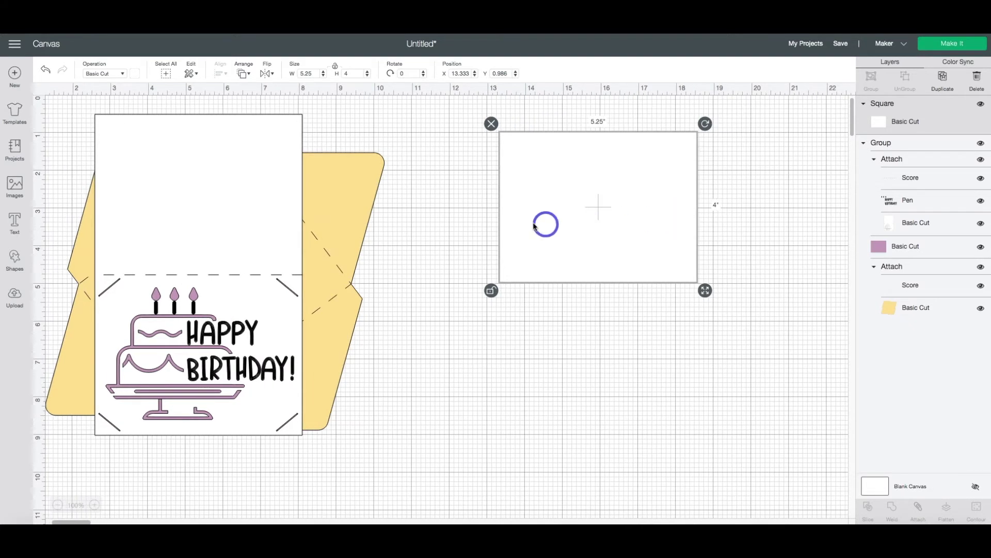
# Step: Add a text box with a 'Happy Birthday' greeting to the recipient
pyautogui.hscroll(-2, 543, 222)
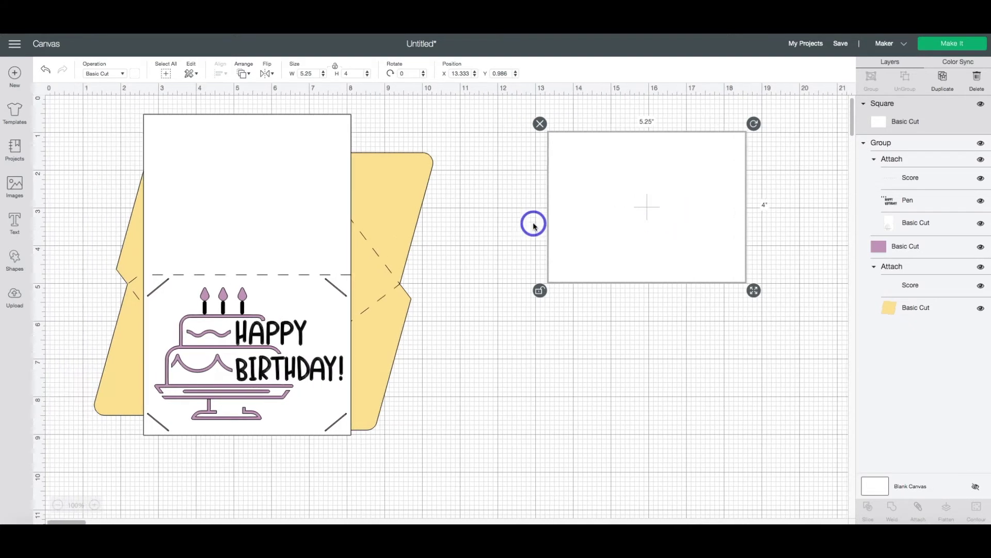
pyautogui.click(15, 221)
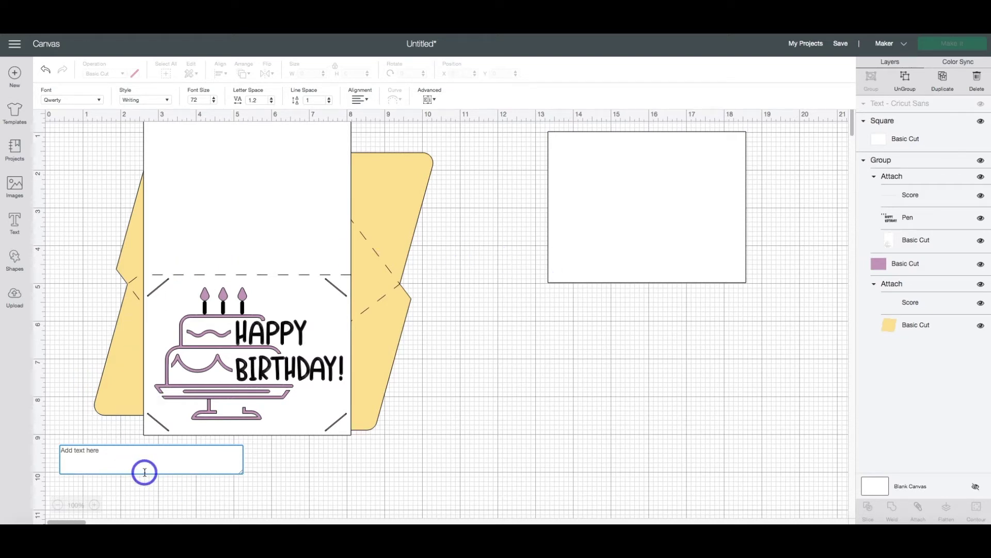
pyautogui.write('Happ')
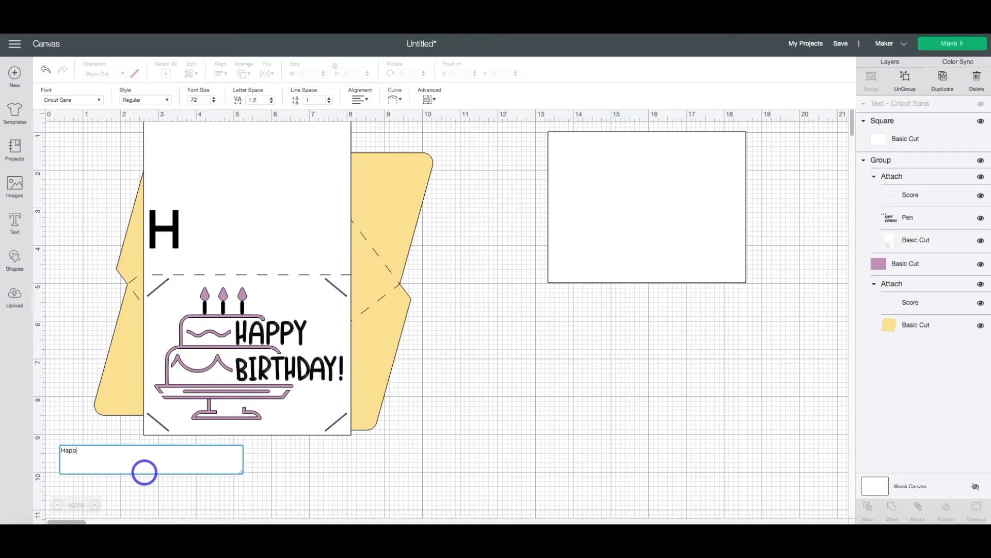
pyautogui.write('y Birthday Jayden!')
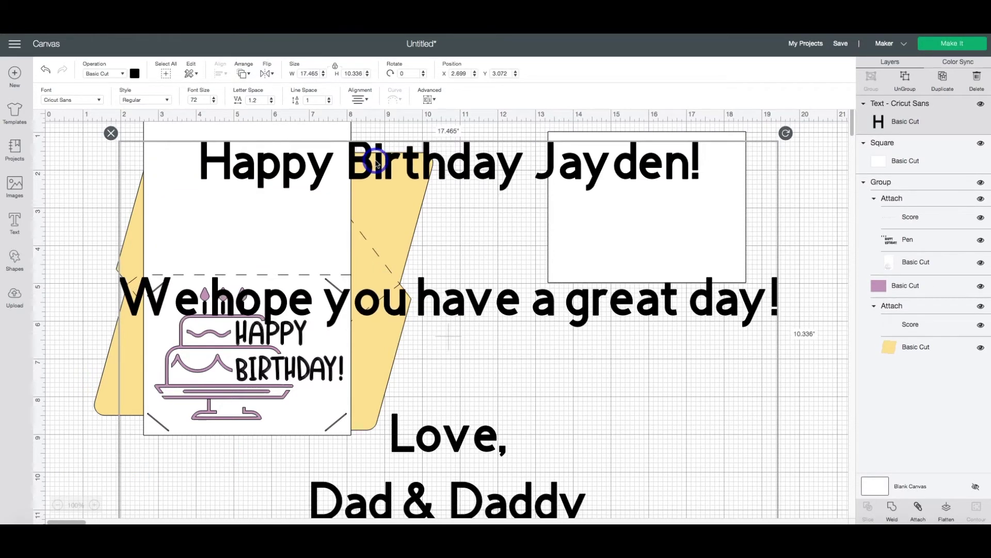
pyautogui.moveTo(375, 163); pyautogui.dragTo(375, 154)
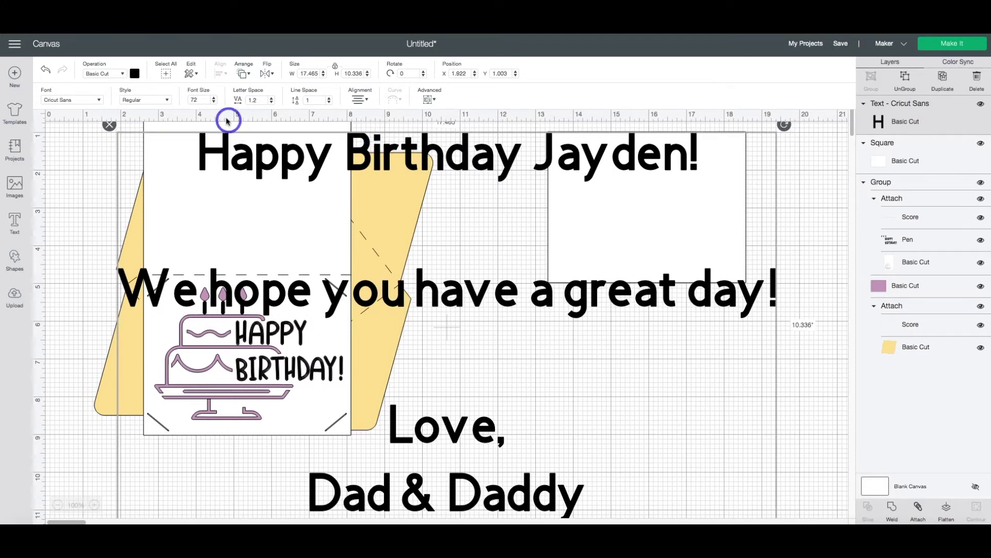
# Step: Set the greeting's font size to 16 and move it onto the white inner card
pyautogui.click(203, 100)
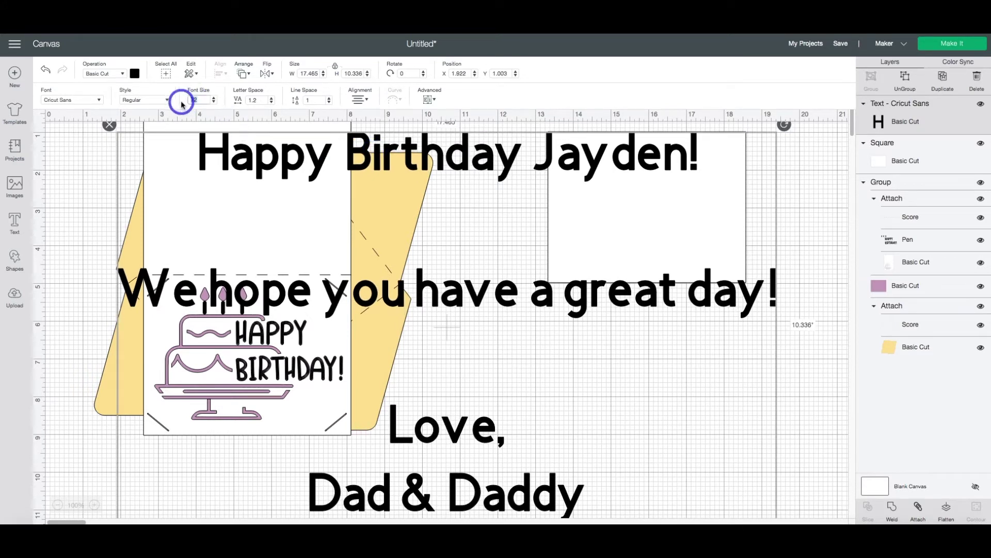
pyautogui.press('BackSpace')
pyautogui.press('Return')
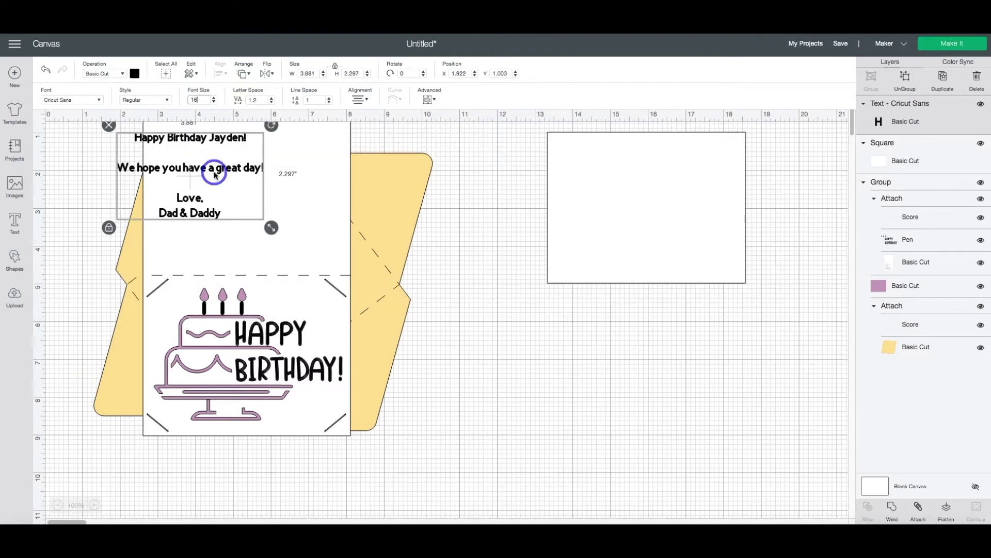
pyautogui.moveTo(214, 174); pyautogui.dragTo(672, 191)
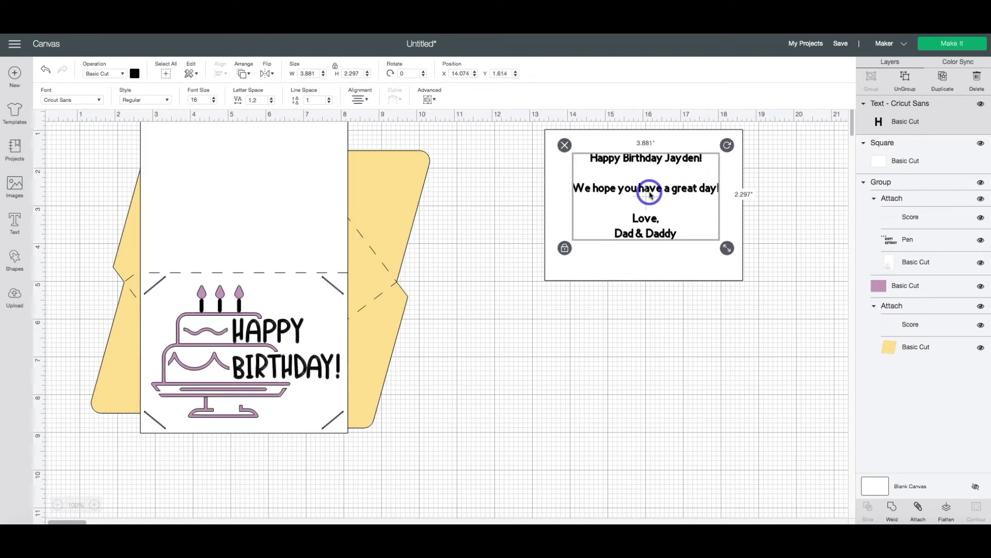
pyautogui.click(100, 101)
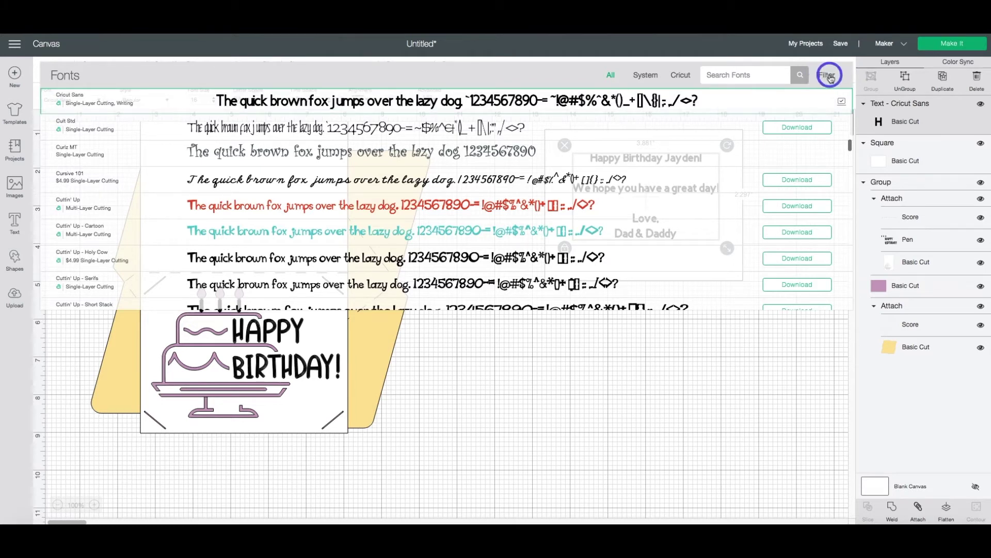
# Step: Filter the font list to Writing fonts and apply Rumors to the greeting
pyautogui.click(829, 76)
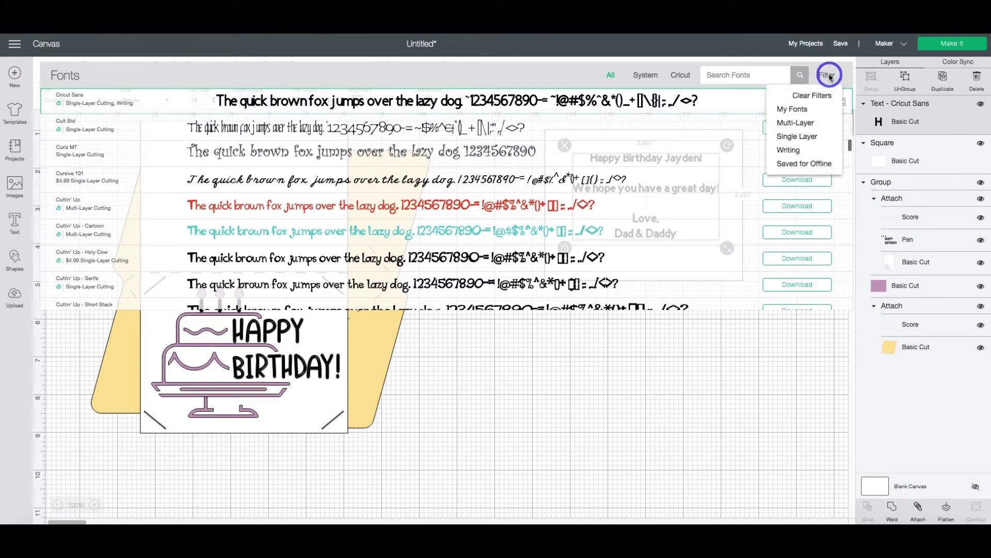
pyautogui.click(807, 151)
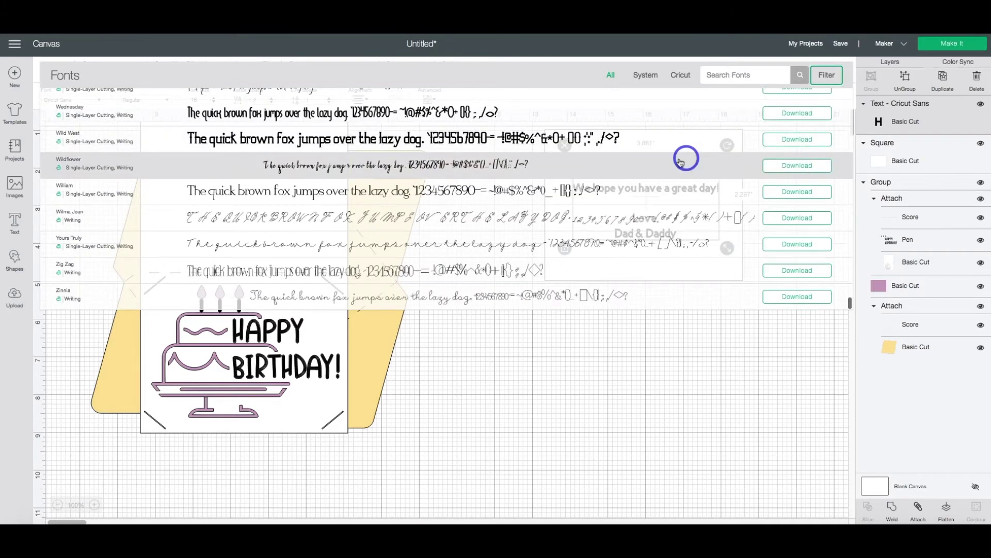
pyautogui.scroll(5, 675, 162)
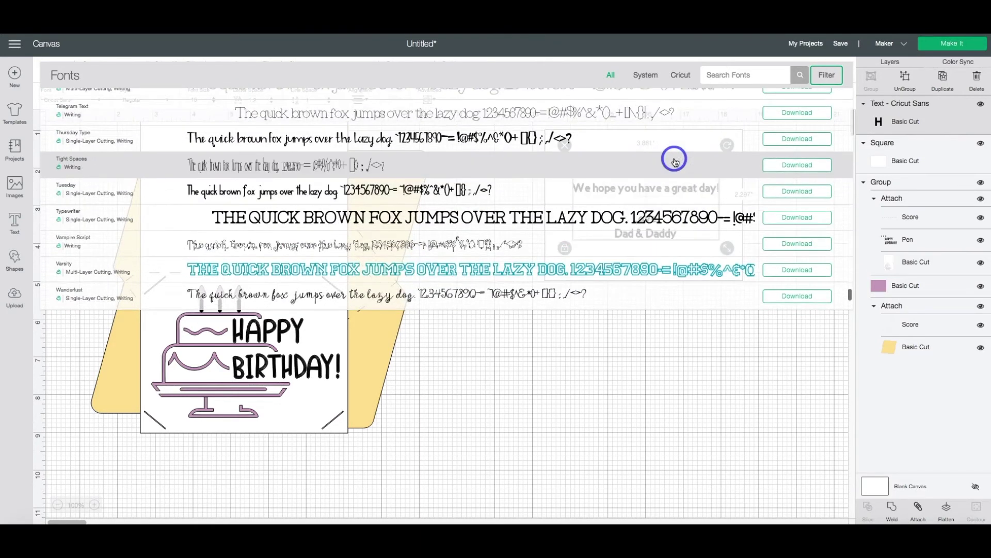
pyautogui.scroll(-5, 675, 161)
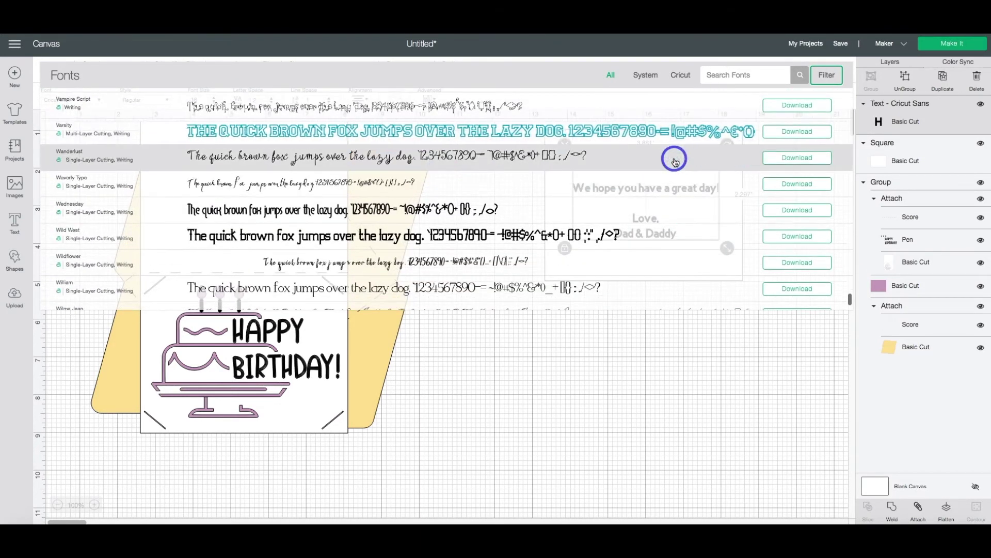
pyautogui.scroll(-1, 675, 161)
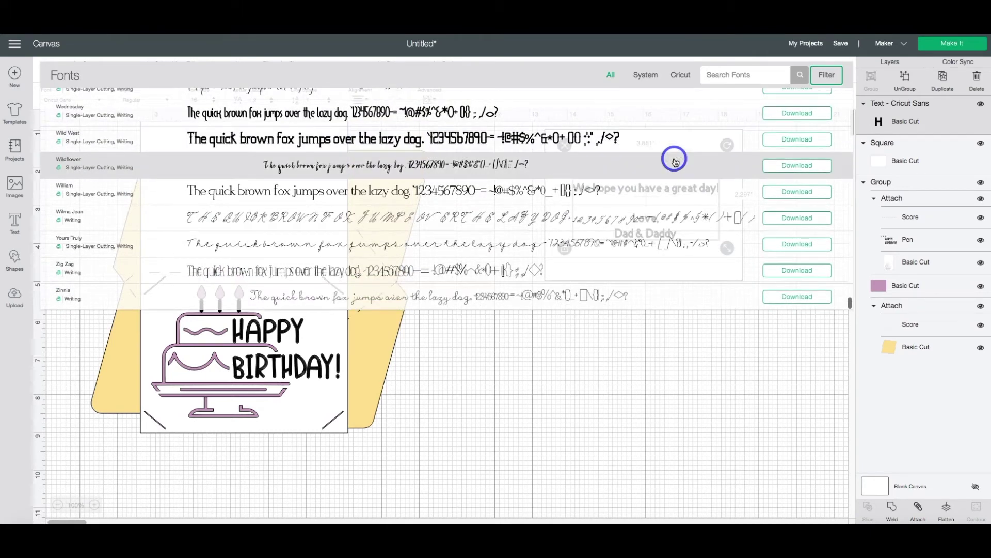
pyautogui.scroll(10, 674, 161)
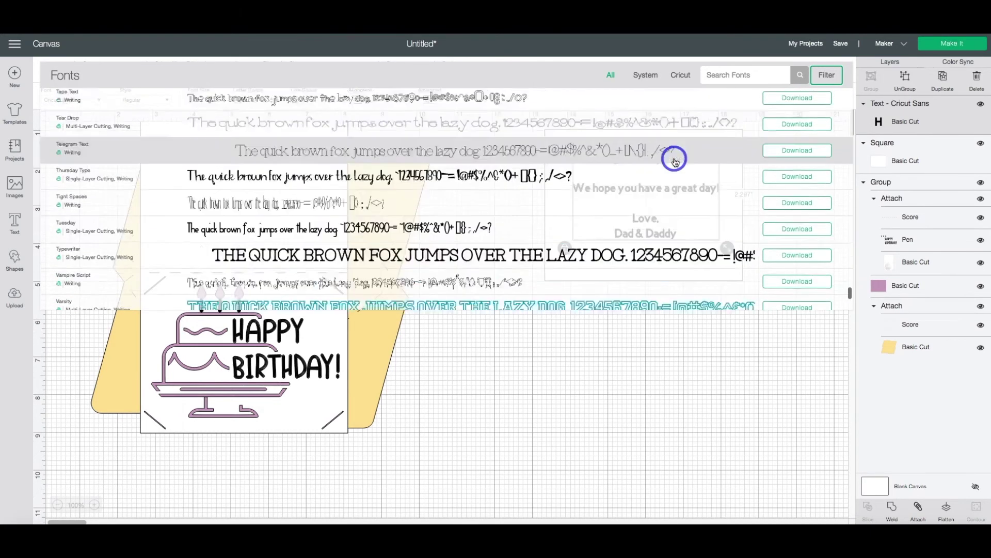
pyautogui.scroll(8, 675, 162)
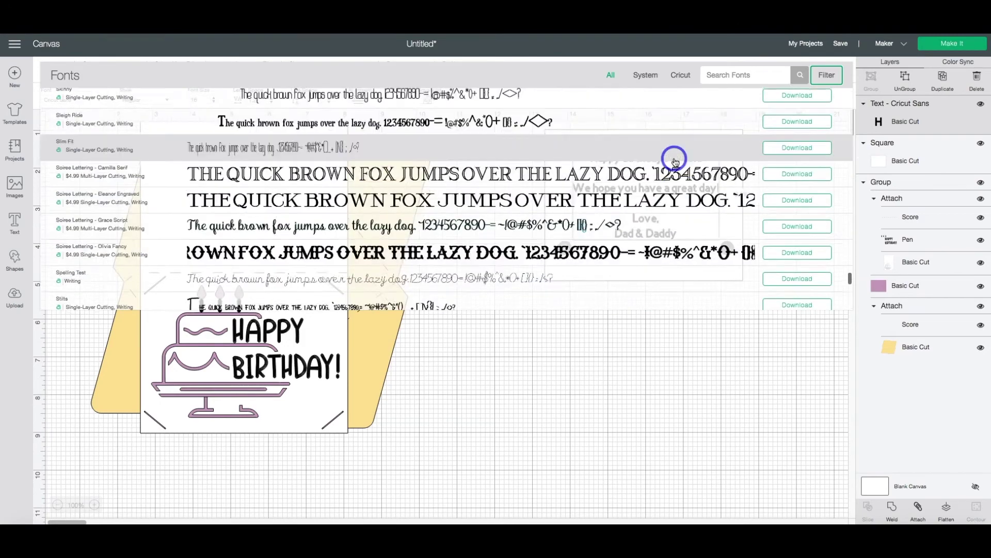
pyautogui.scroll(8, 675, 161)
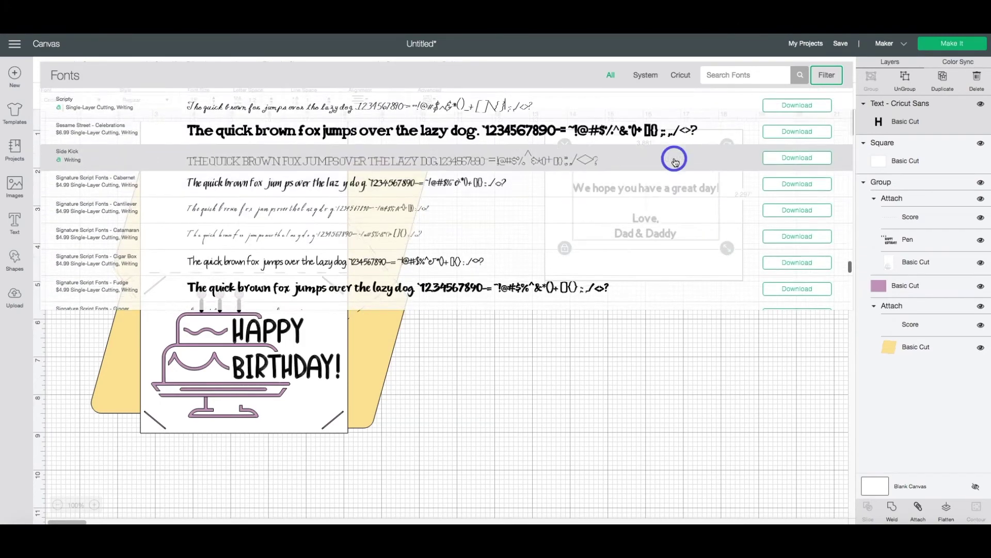
pyautogui.scroll(3, 675, 162)
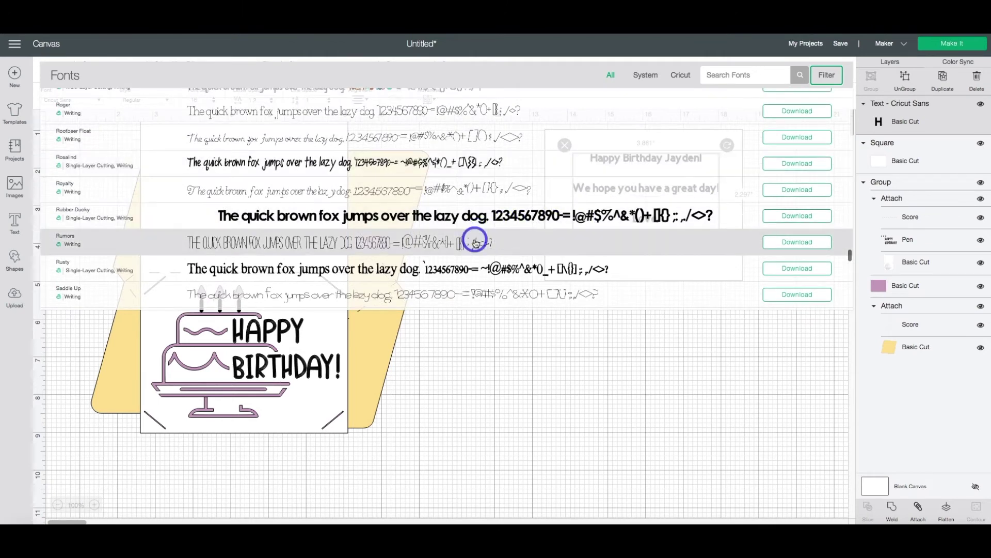
pyautogui.click(473, 239)
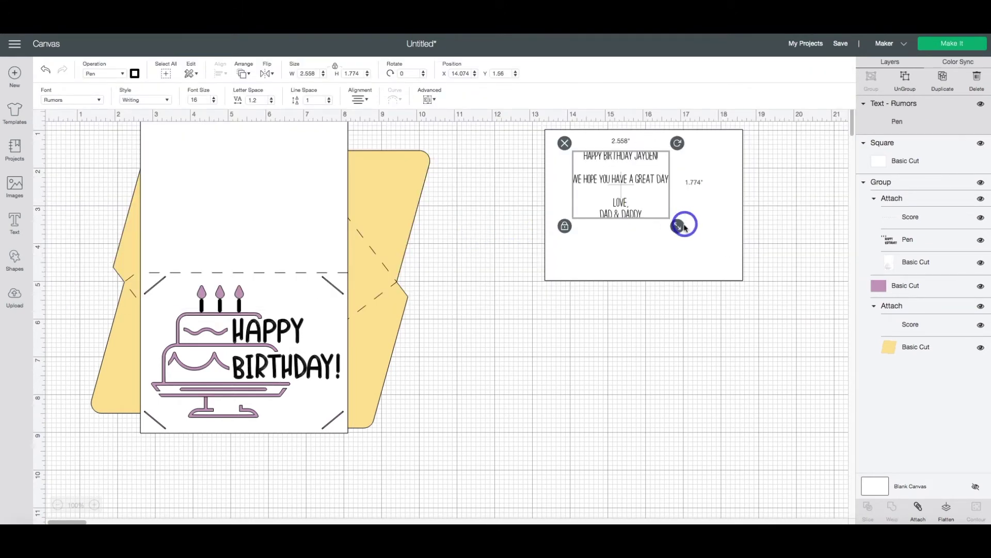
# Step: Enlarge the Rumors greeting to about 3.905 × 2.708 in and select it with the white card
pyautogui.moveTo(677, 227); pyautogui.dragTo(727, 244)
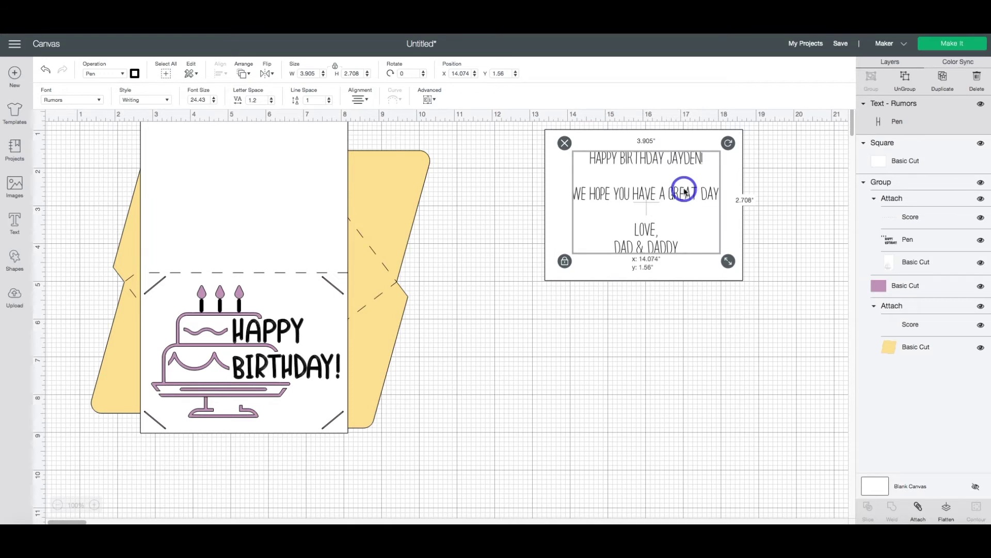
pyautogui.moveTo(684, 183); pyautogui.dragTo(682, 185)
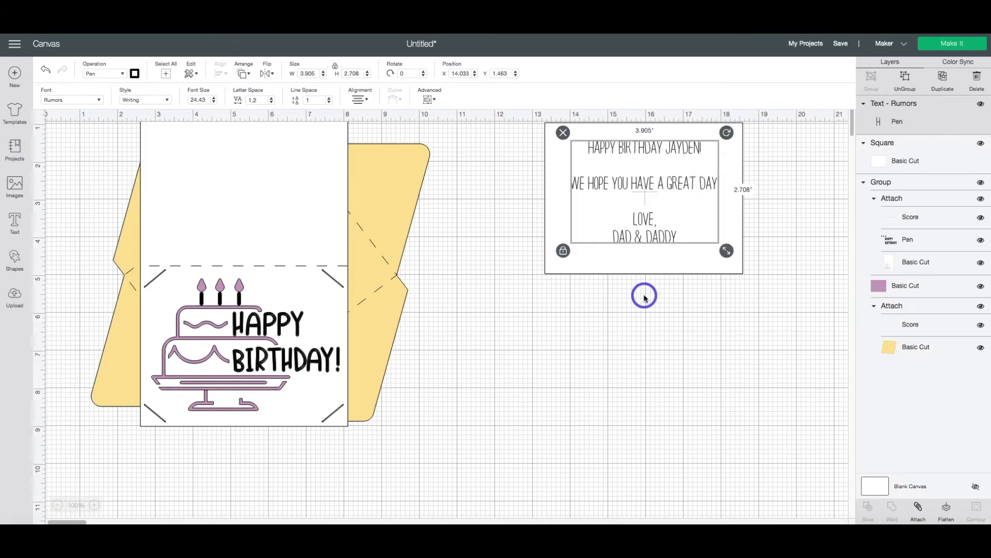
pyautogui.hscroll(-1, 646, 250)
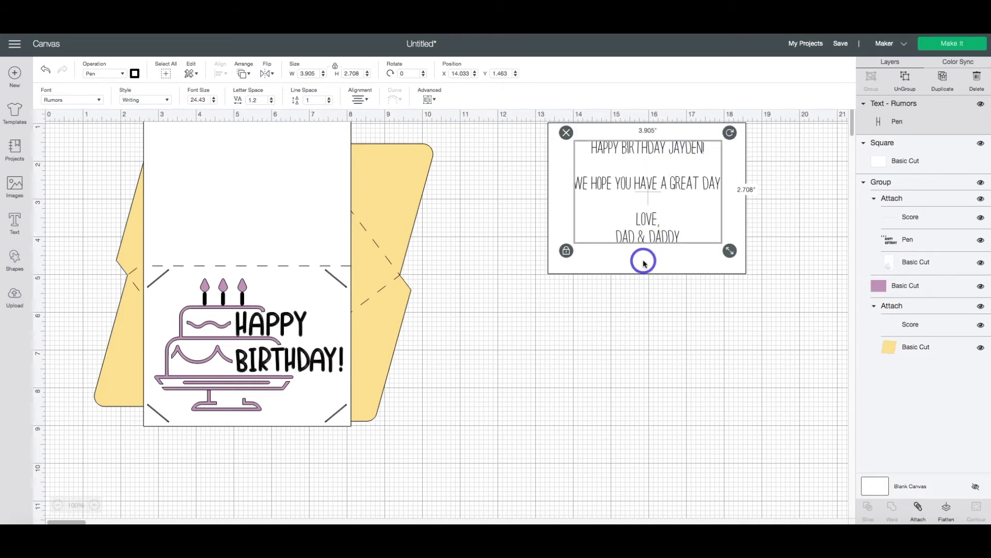
pyautogui.moveTo(527, 303); pyautogui.dragTo(649, 126)
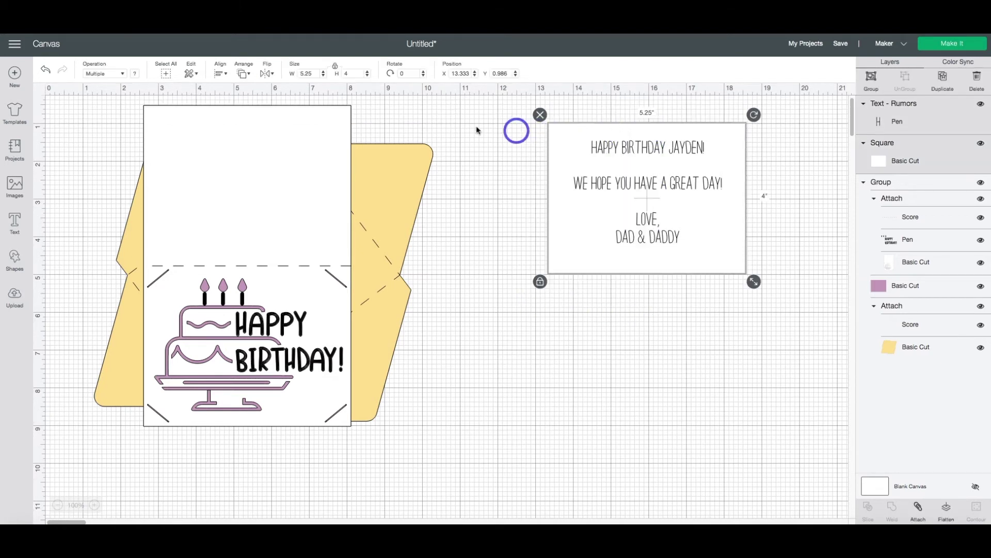
# Step: Center the greeting on the white rectangle and attach them as one group
pyautogui.click(221, 73)
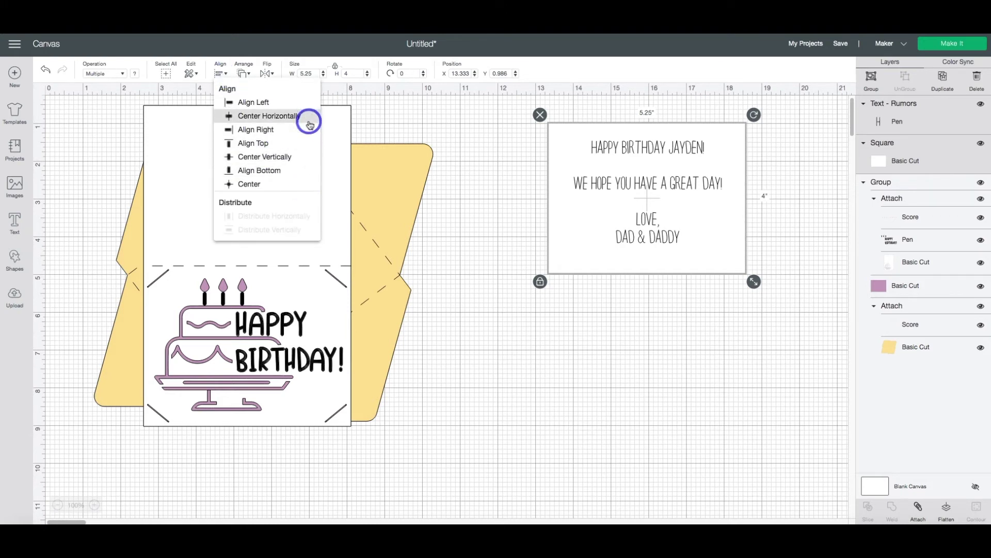
pyautogui.click(302, 187)
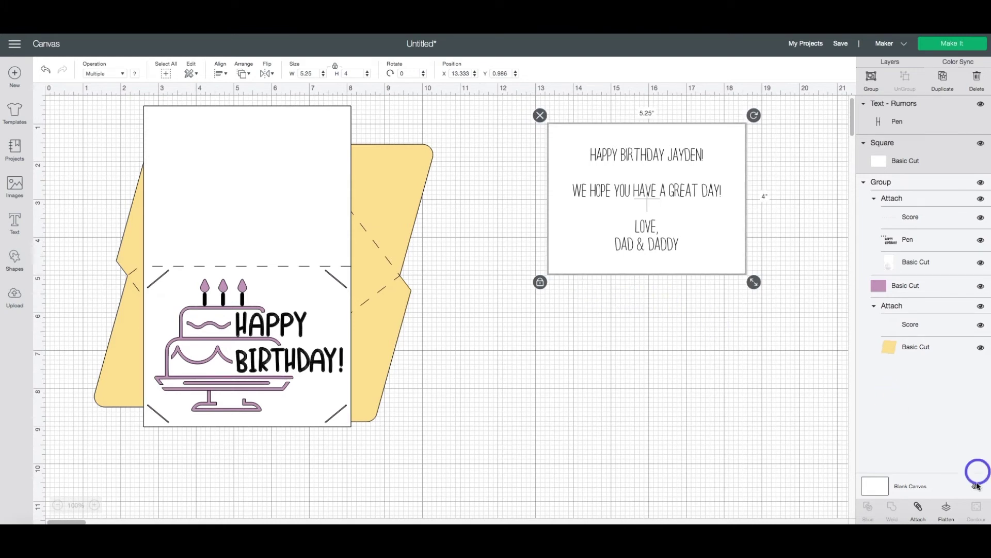
pyautogui.click(920, 508)
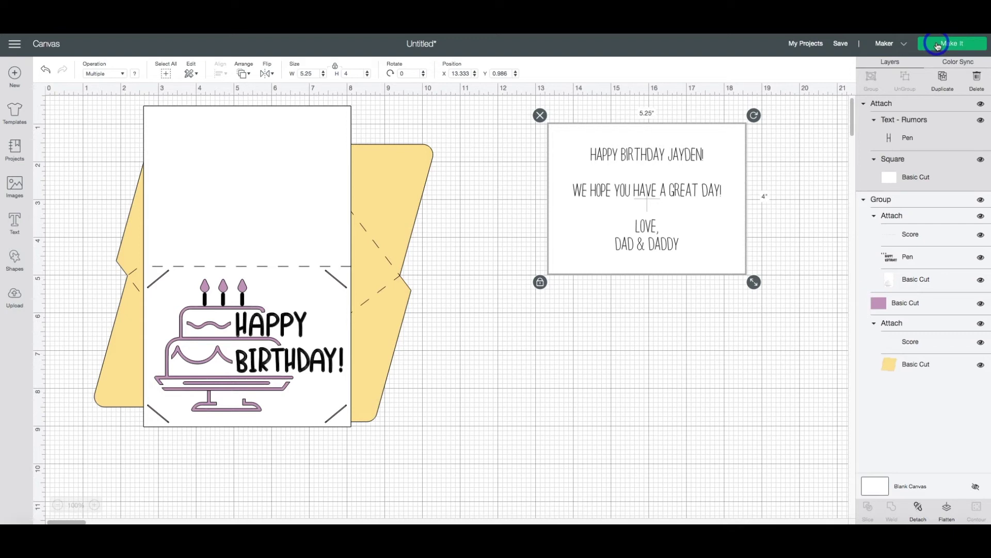
pyautogui.click(938, 45)
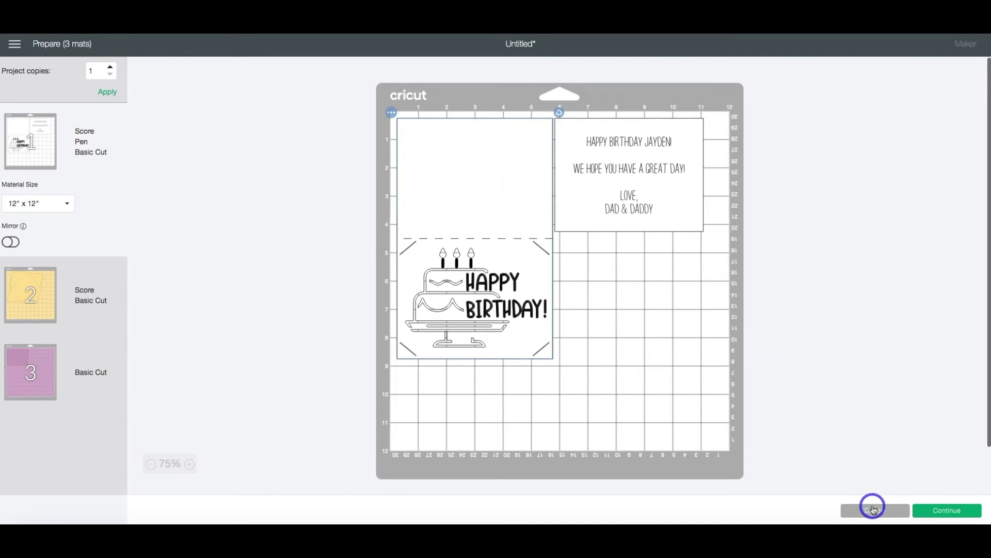
pyautogui.click(866, 507)
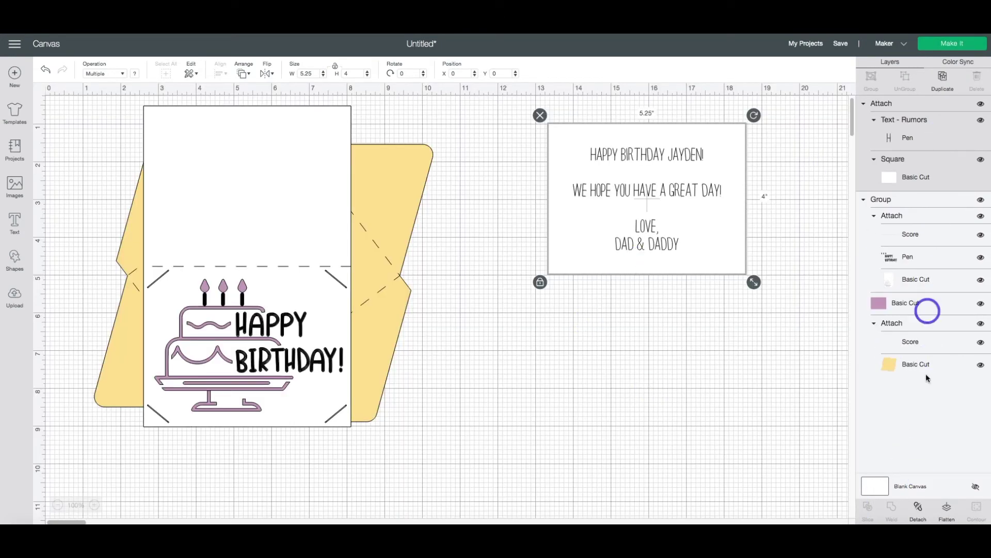
# Step: Detach the greeting, switch it to Cricut Sans, and shrink it to 5.104 × 3.021 in
pyautogui.click(920, 514)
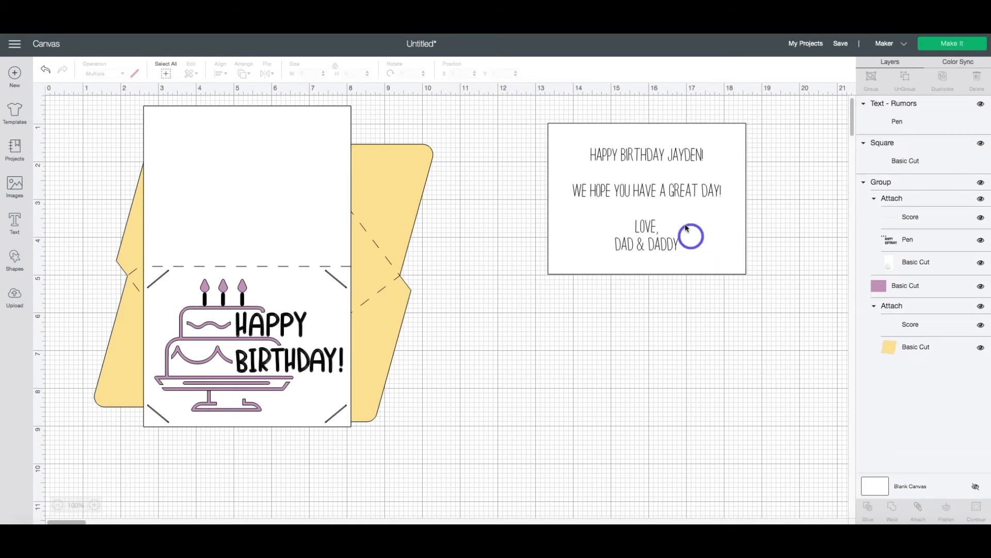
pyautogui.click(674, 200)
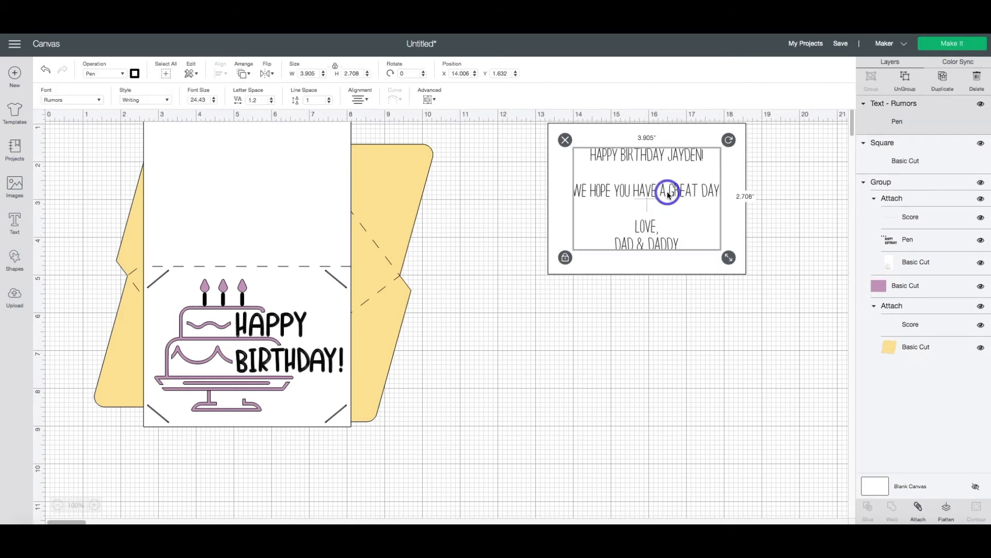
pyautogui.click(98, 101)
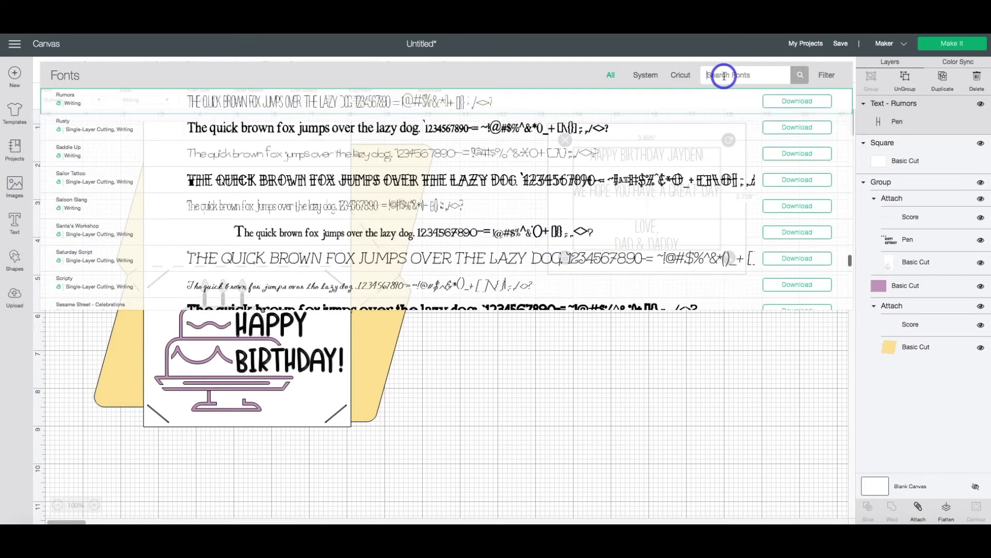
pyautogui.click(196, 103)
pyautogui.click(145, 100)
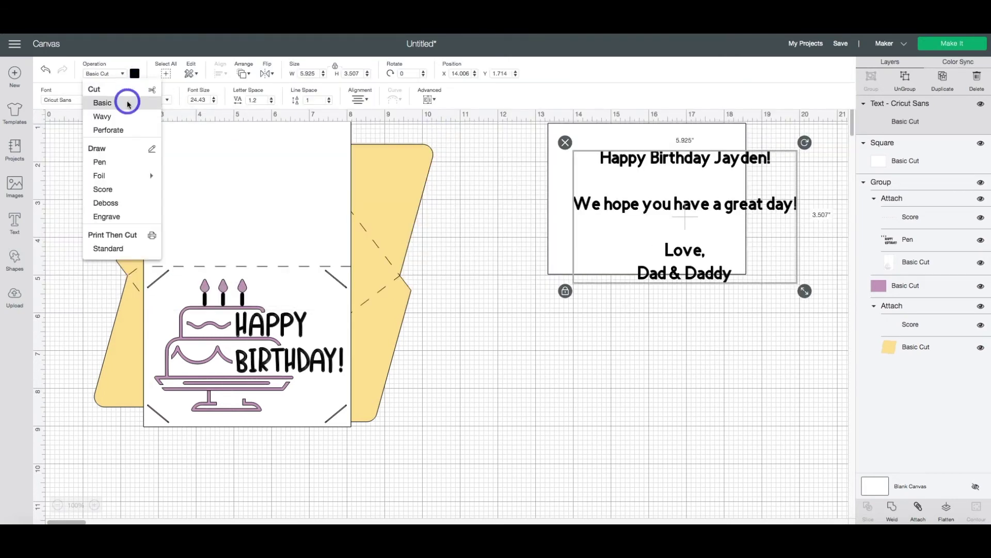
pyautogui.click(126, 100)
pyautogui.moveTo(852, 274); pyautogui.dragTo(759, 270)
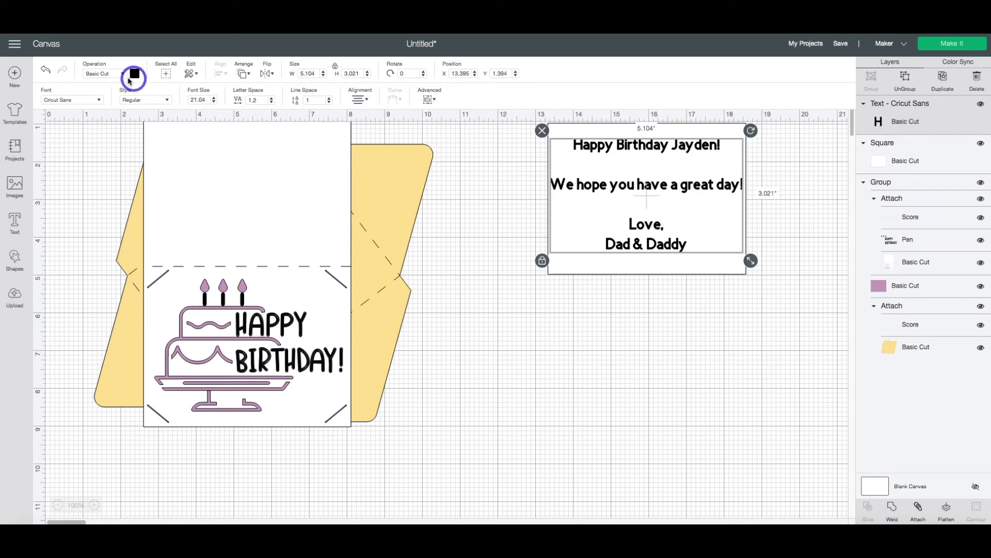
pyautogui.click(123, 73)
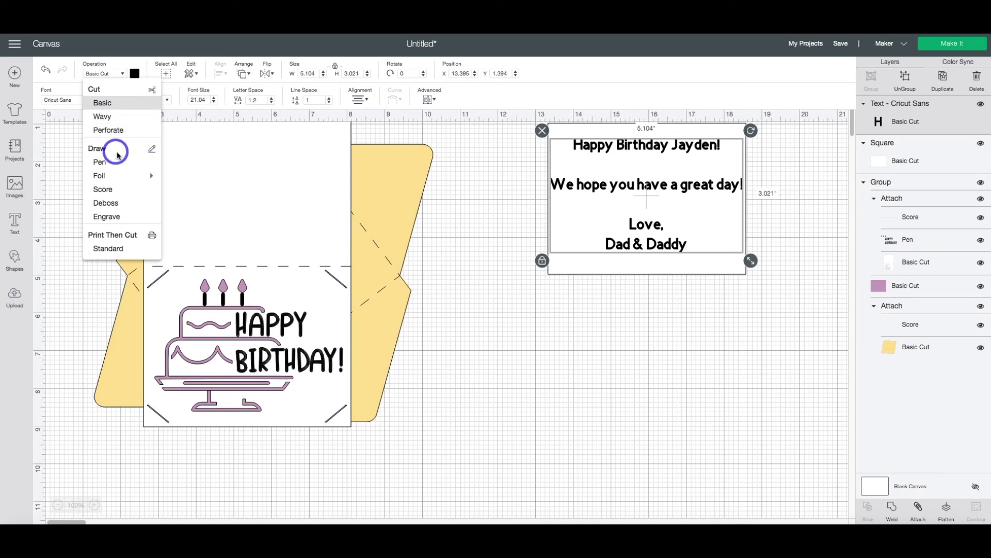
# Step: Change the greeting's operation from Basic Cut to Pen
pyautogui.click(140, 163)
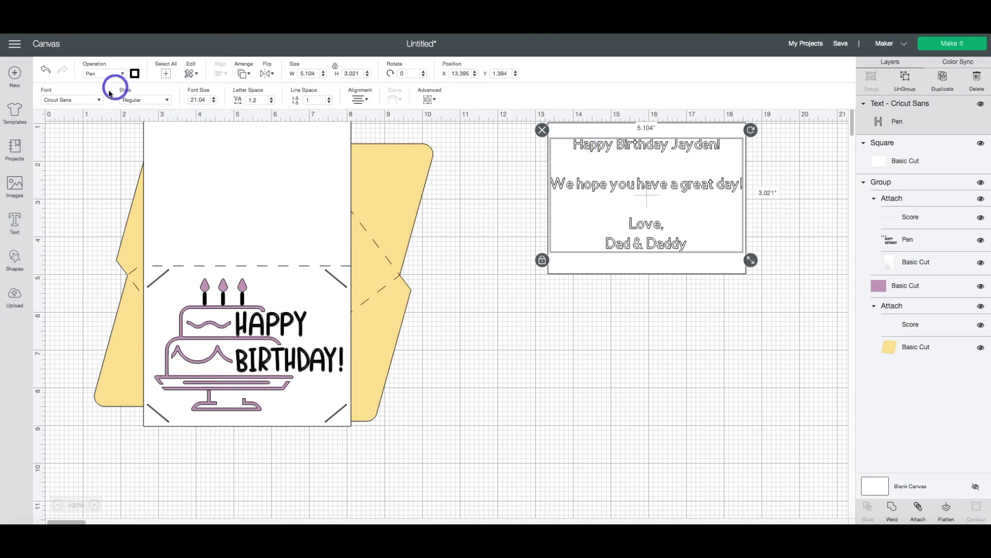
pyautogui.click(168, 101)
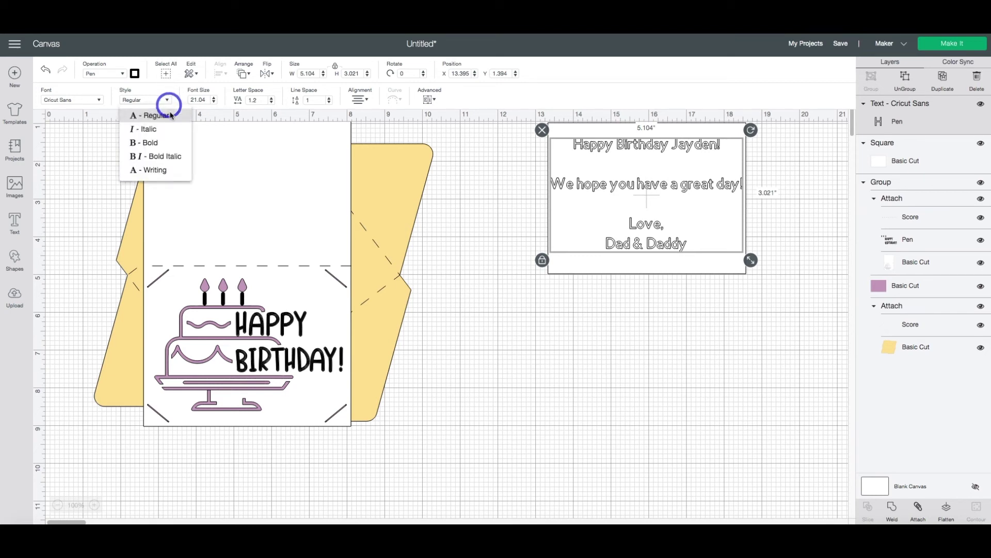
# Step: Apply the Cricut Sans Writing style and position the 4.519 × 2.82 in greeting on the white card
pyautogui.click(176, 172)
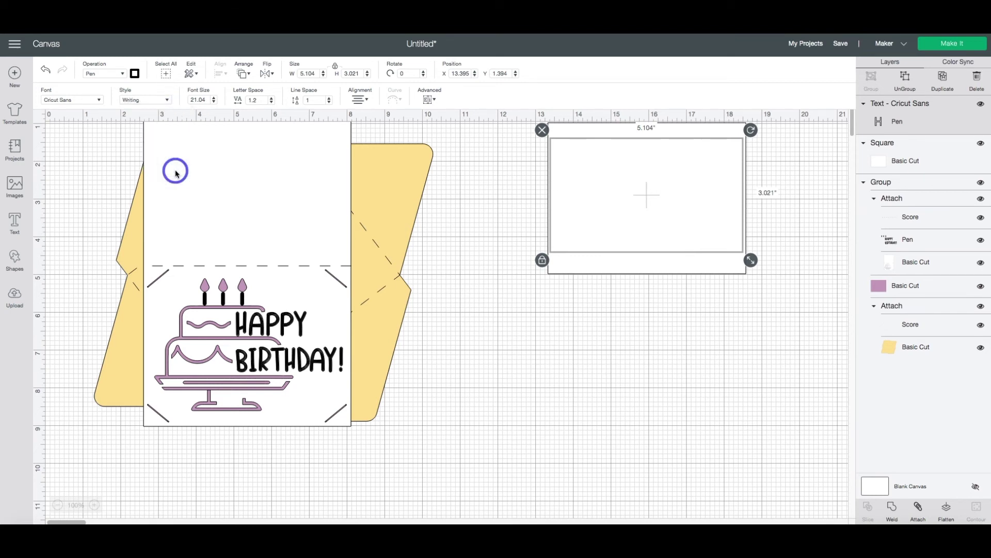
pyautogui.moveTo(650, 183); pyautogui.dragTo(664, 189)
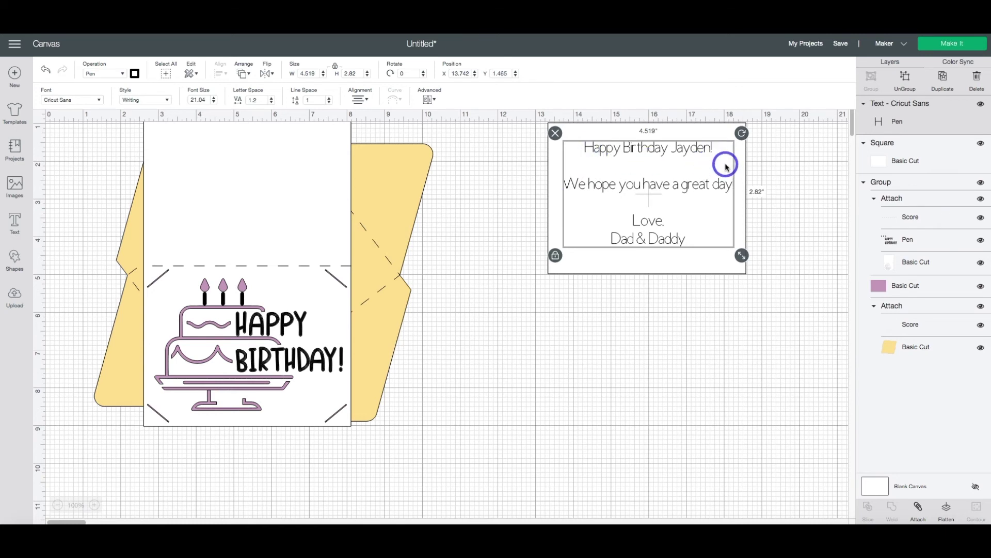
pyautogui.scroll(1, 671, 163)
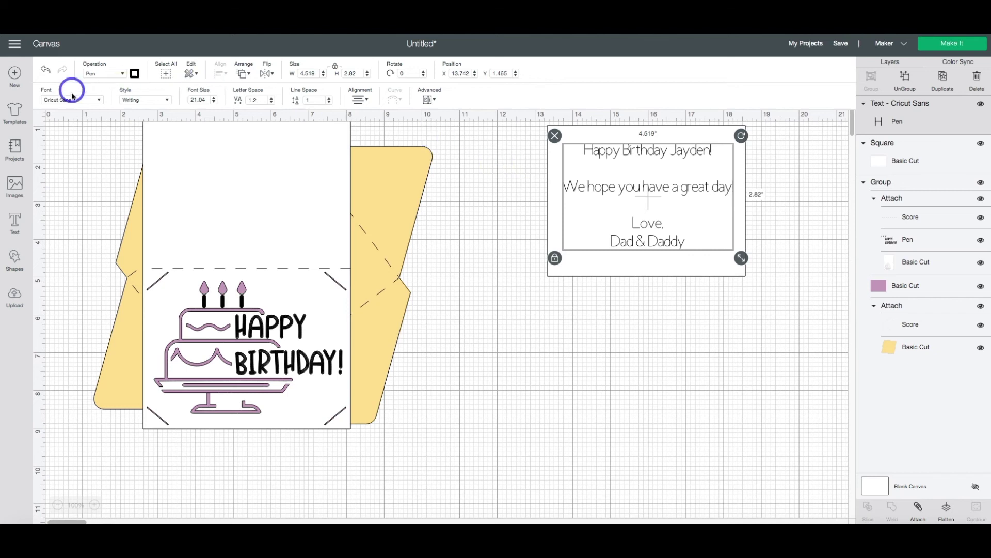
pyautogui.click(100, 99)
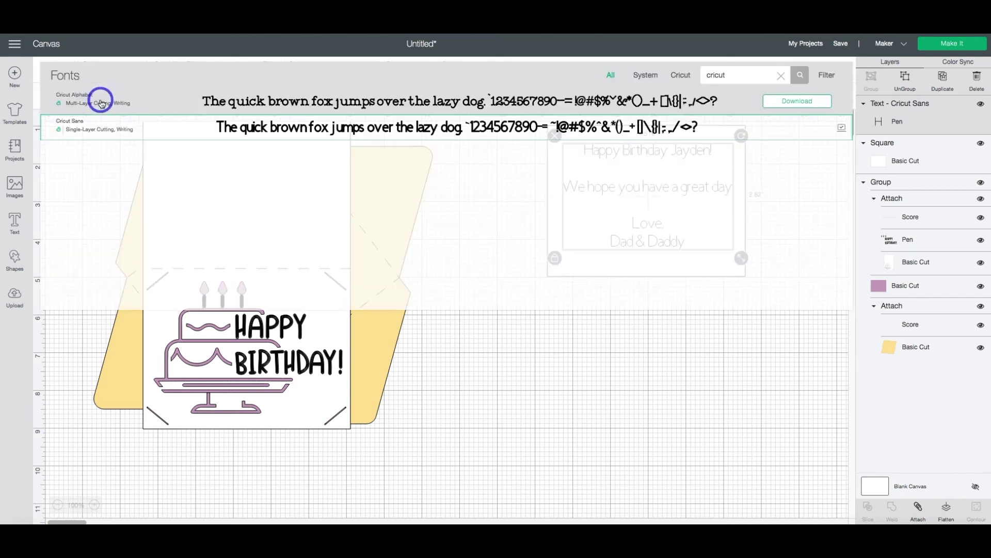
pyautogui.click(827, 74)
pyautogui.click(807, 151)
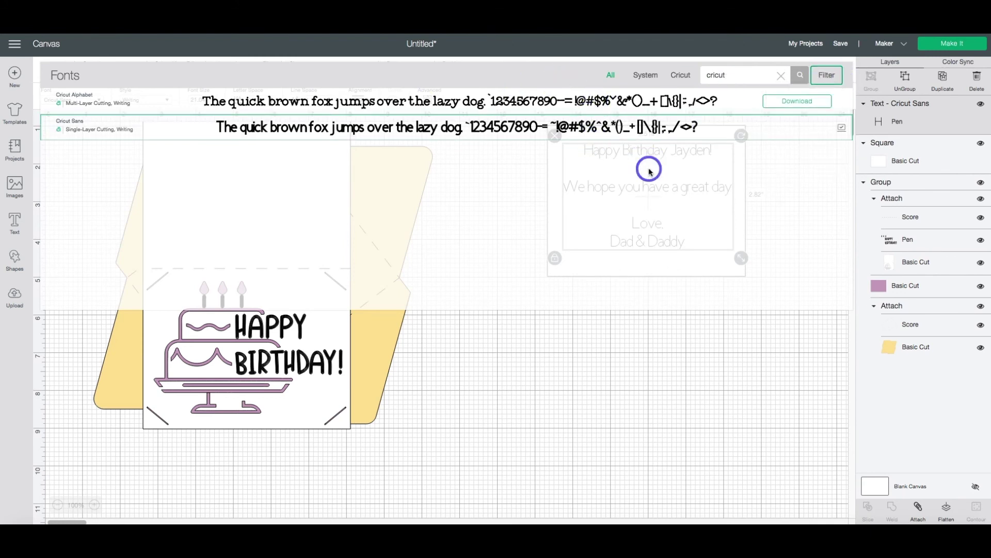
pyautogui.click(781, 75)
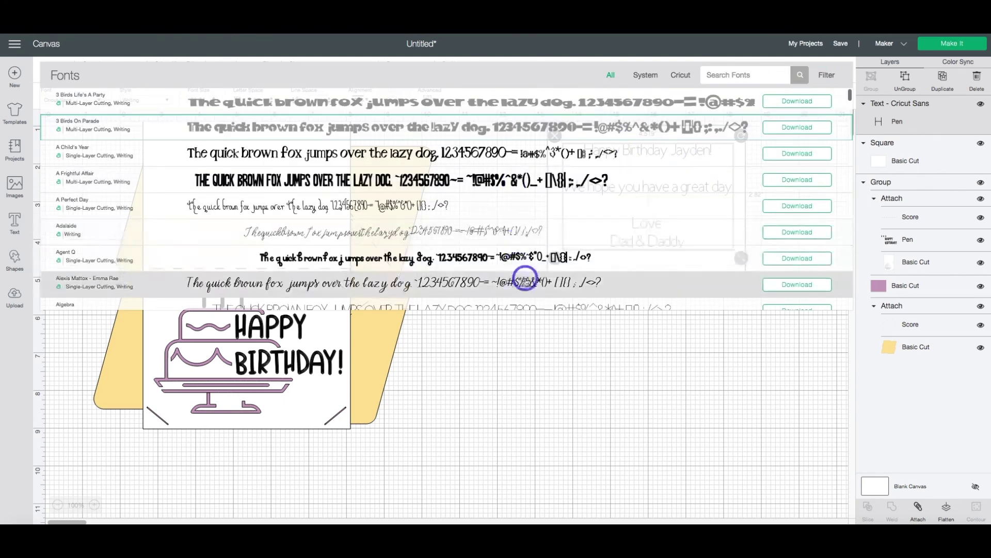
pyautogui.click(583, 350)
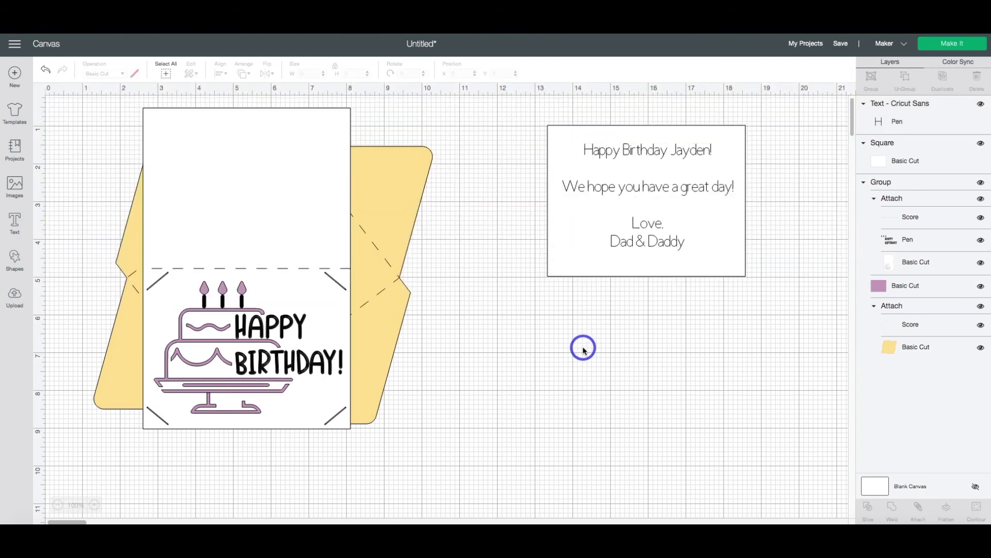